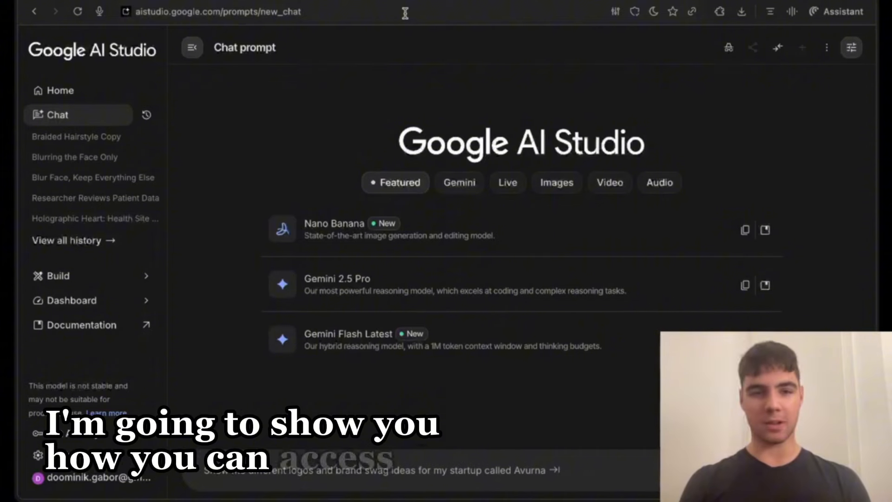
Open Google AI Studio's chat prompt page in a new browser tab.
click(381, 11)
key(ctrl+t)
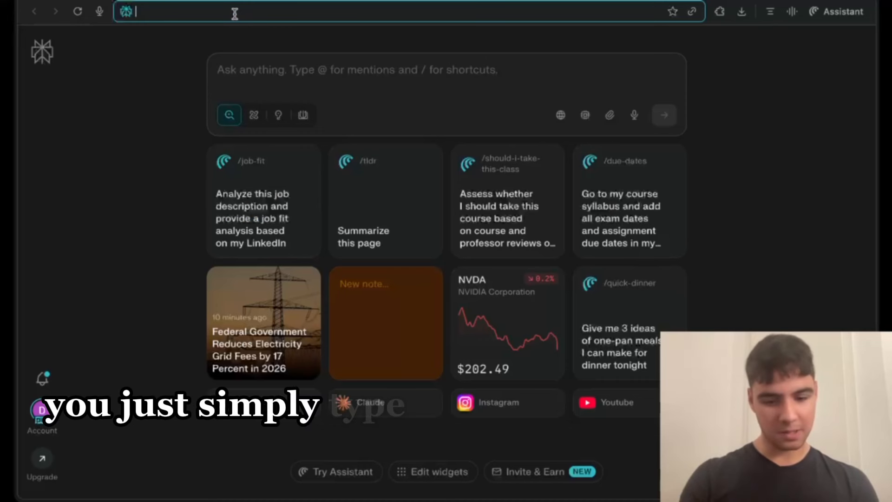
key(Return)
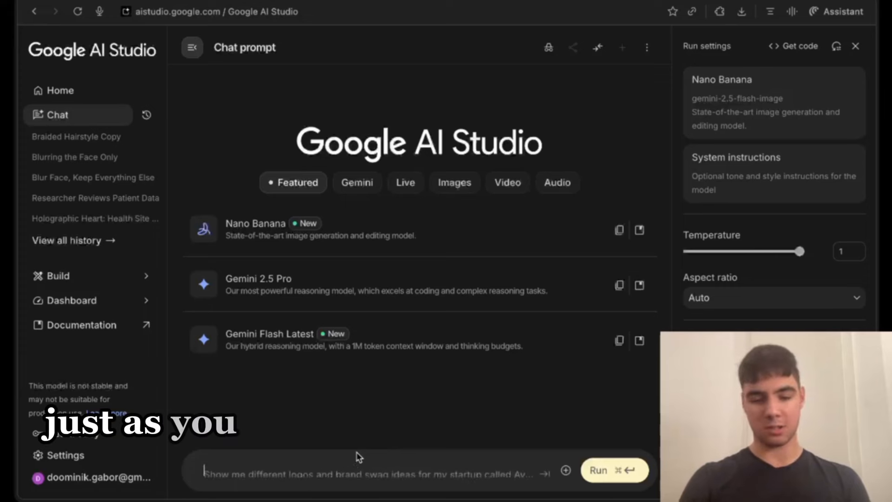
click(565, 470)
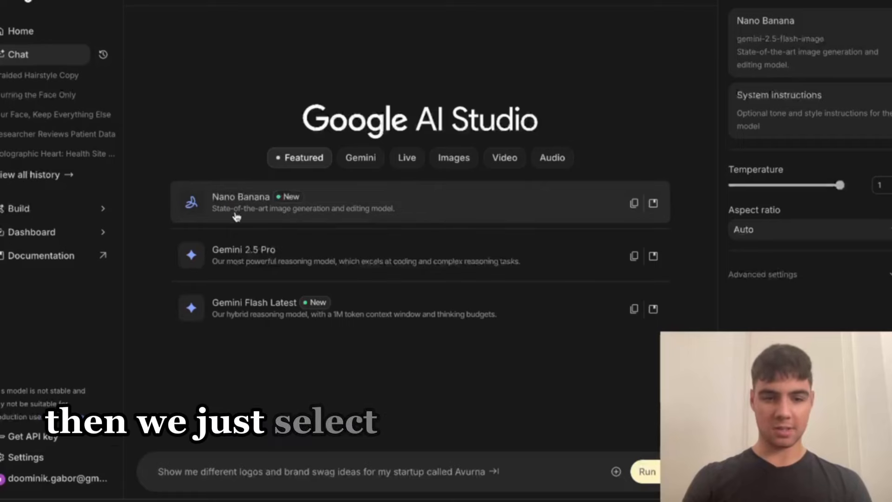
Select Nano Banana from the featured models for the chat.
click(334, 202)
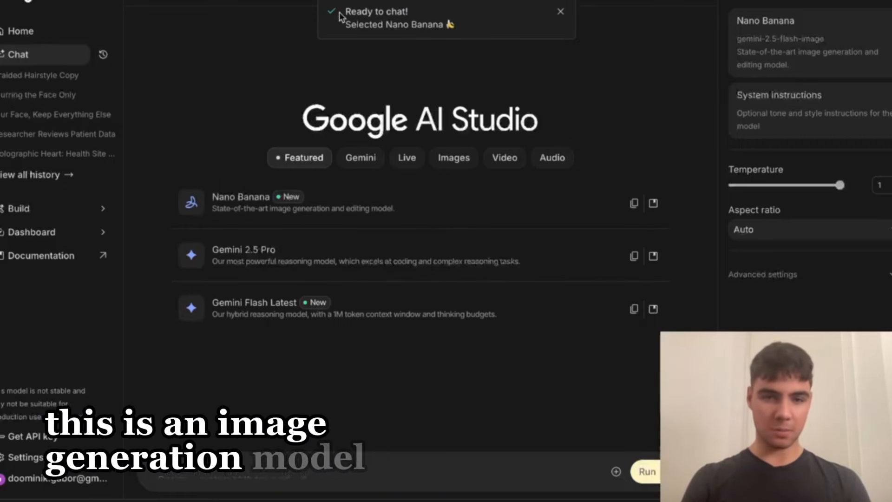
key(ctrl+a)
click(418, 348)
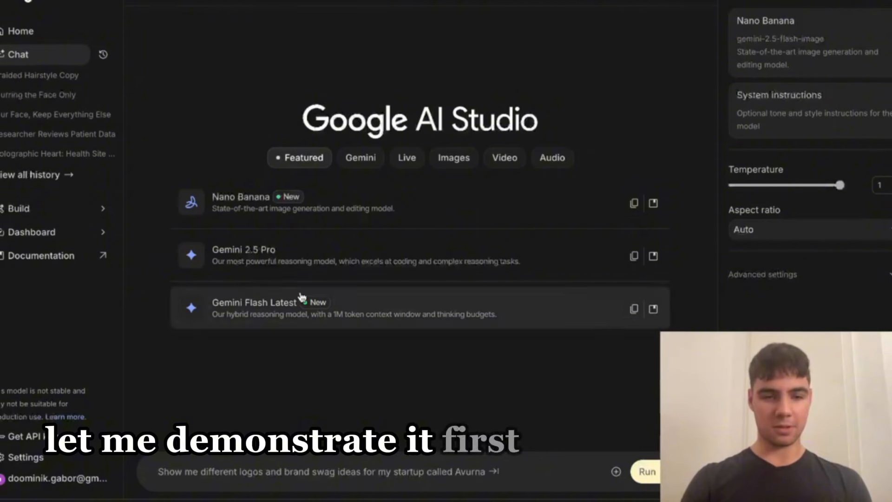
click(339, 204)
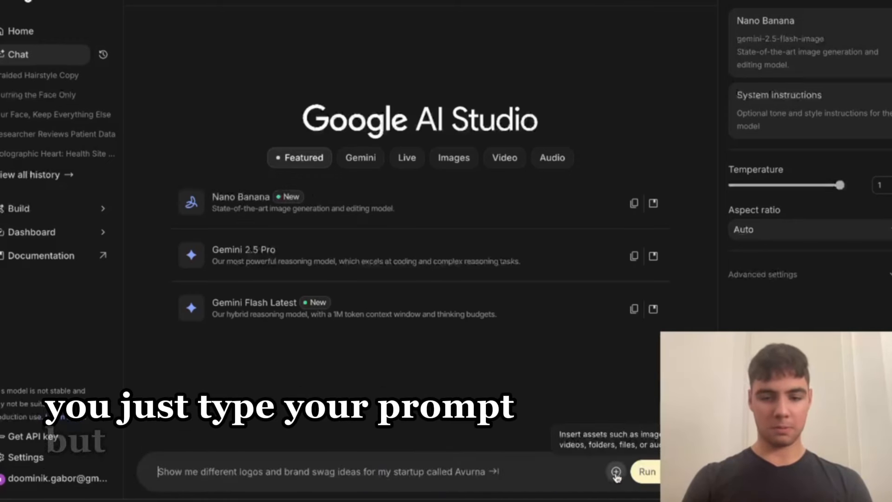
Upload the photo of the pointing man and run the prompt "remove the background" on it.
click(616, 471)
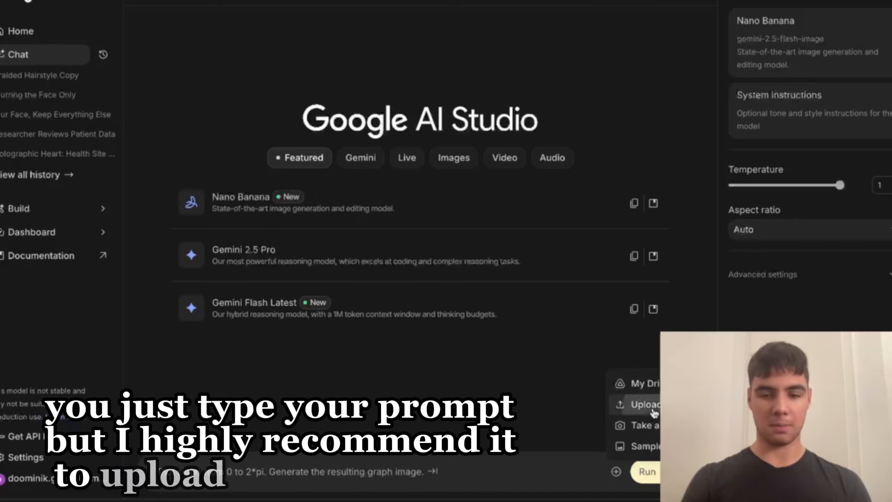
click(652, 408)
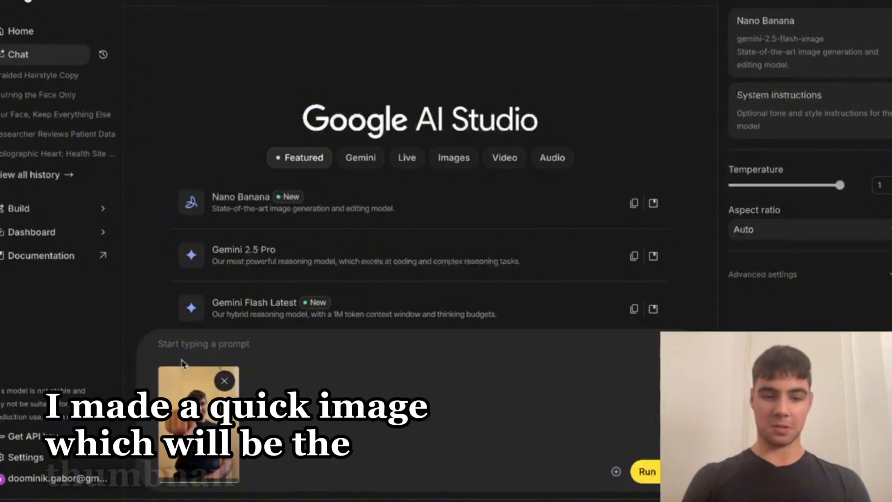
click(224, 350)
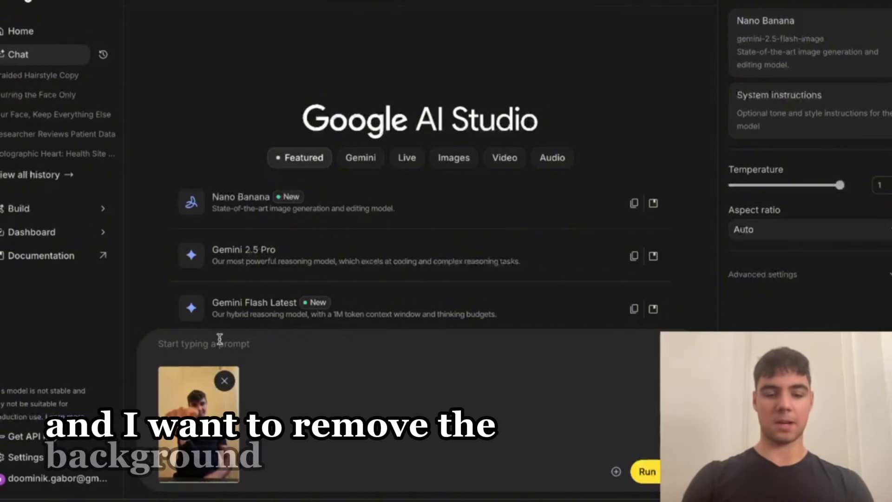
text(remove the background)
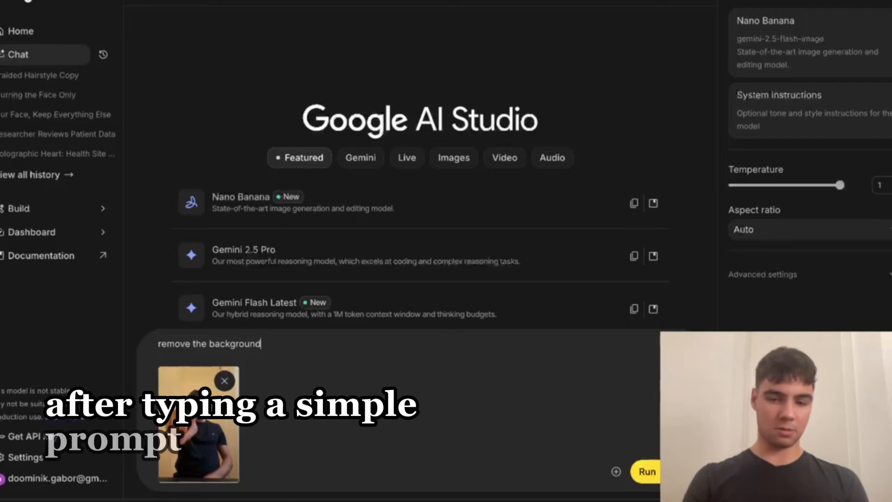
click(648, 472)
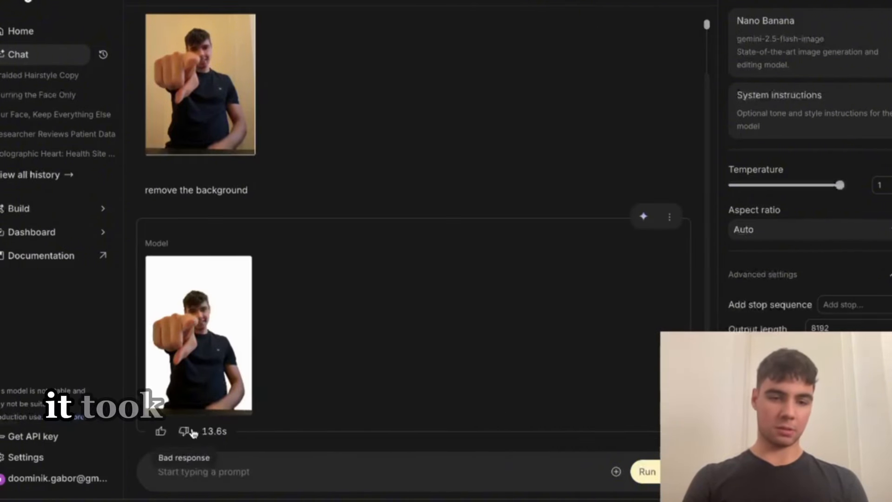
Copy the background-free image from the model's response and paste it as an attachment into the new prompt.
drag(203, 430, 242, 429)
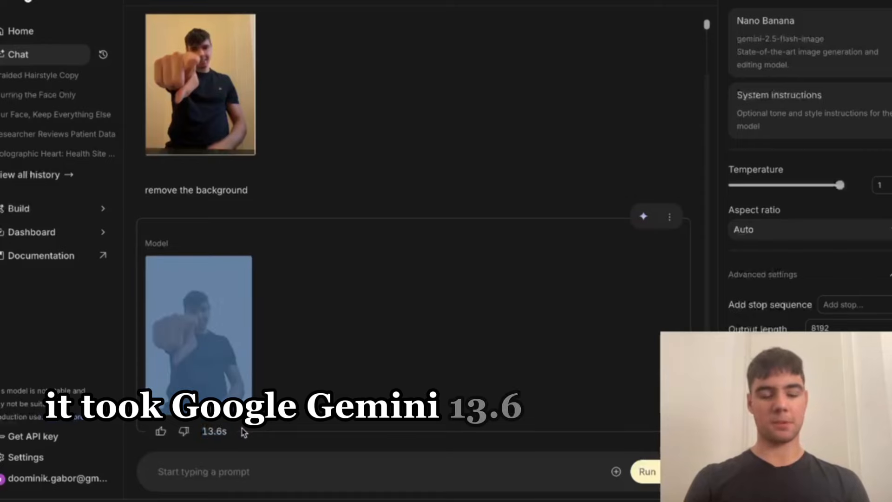
click(334, 355)
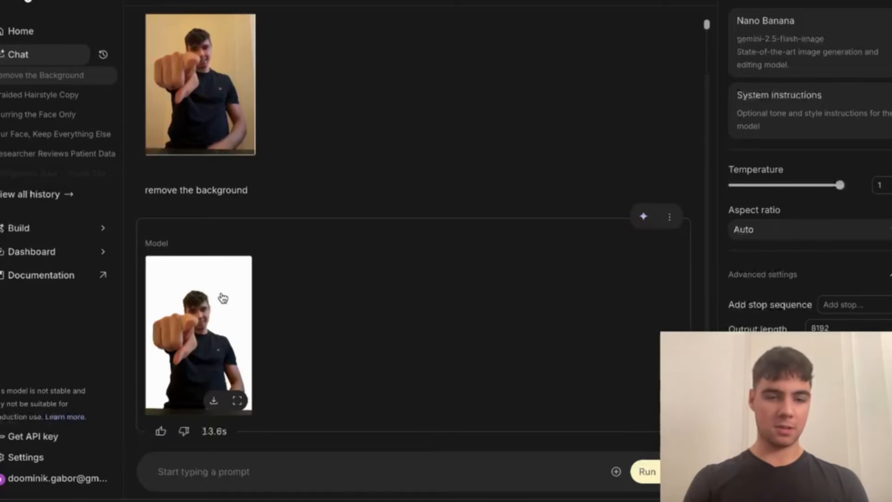
click(201, 313)
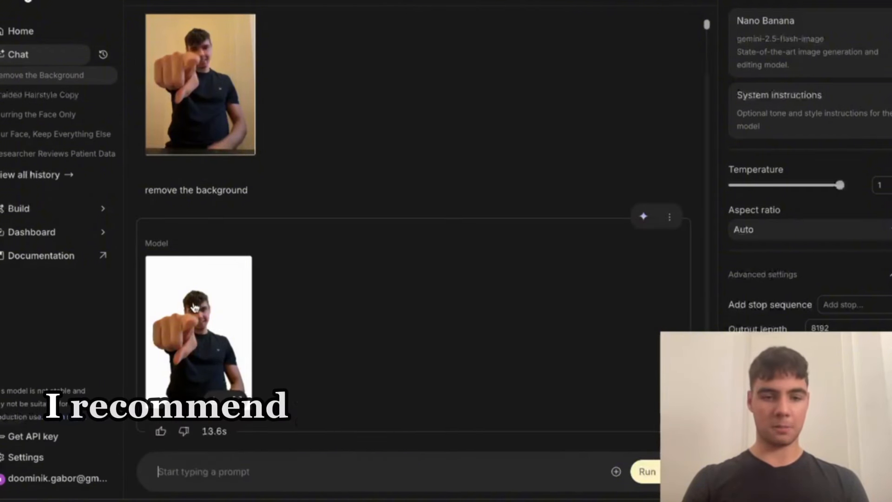
double_click(195, 308)
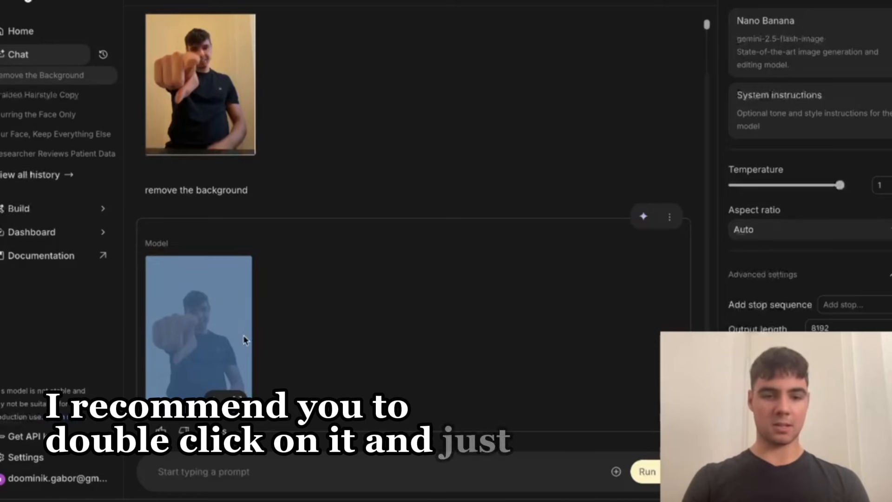
click(255, 466)
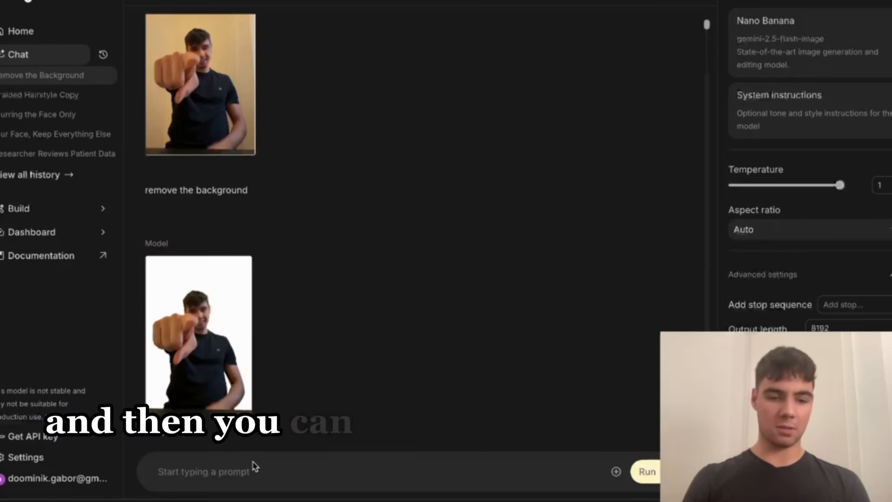
key(super+v)
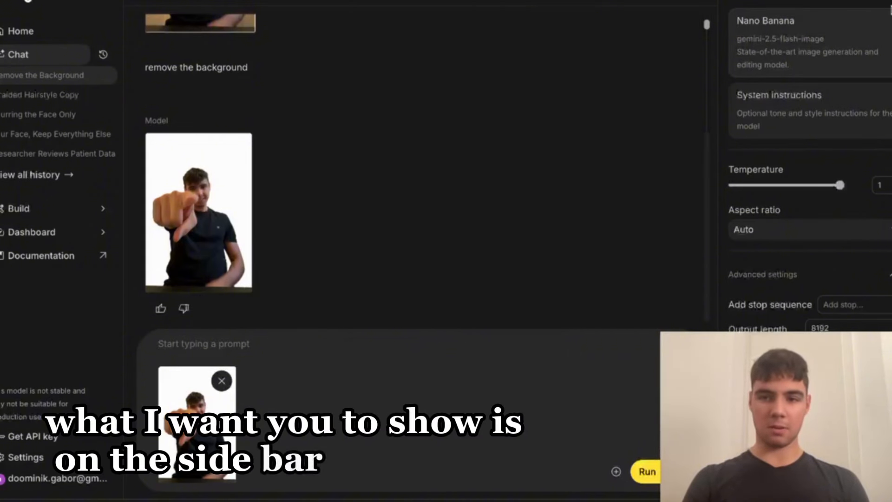
Set the model's Temperature to 0 in the run settings.
click(889, 10)
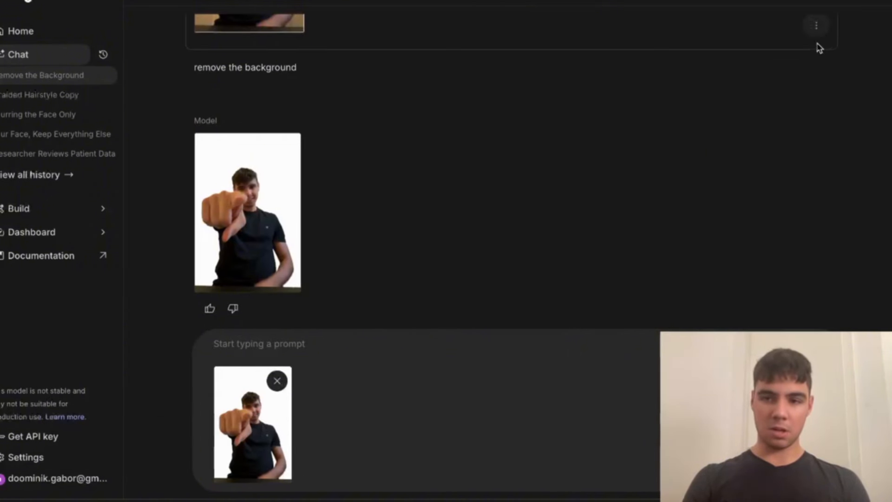
click(888, 11)
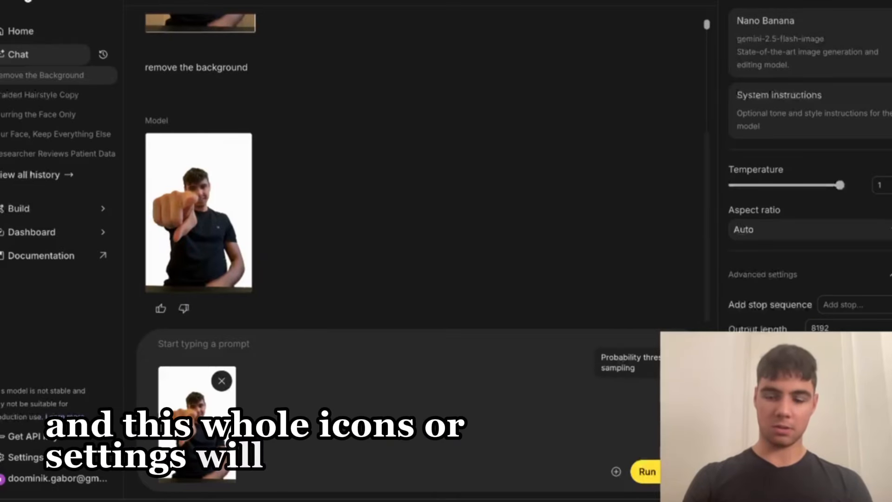
mouse_move(603, 185)
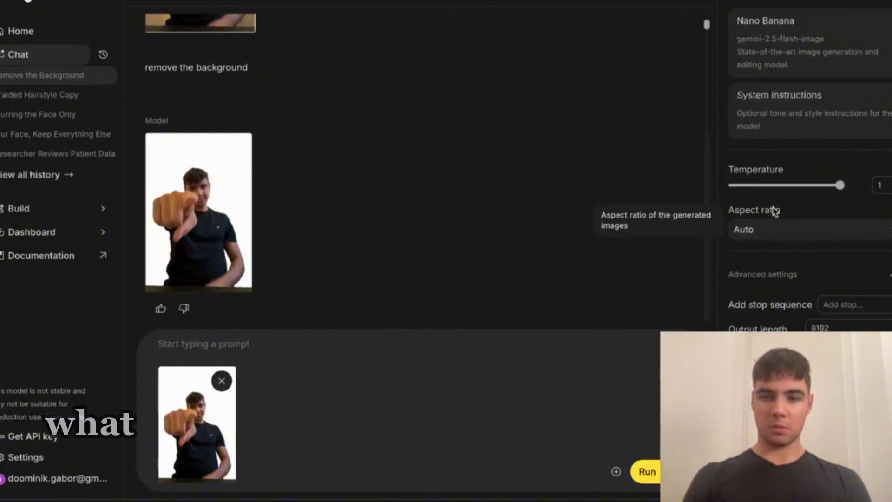
drag(840, 185, 672, 207)
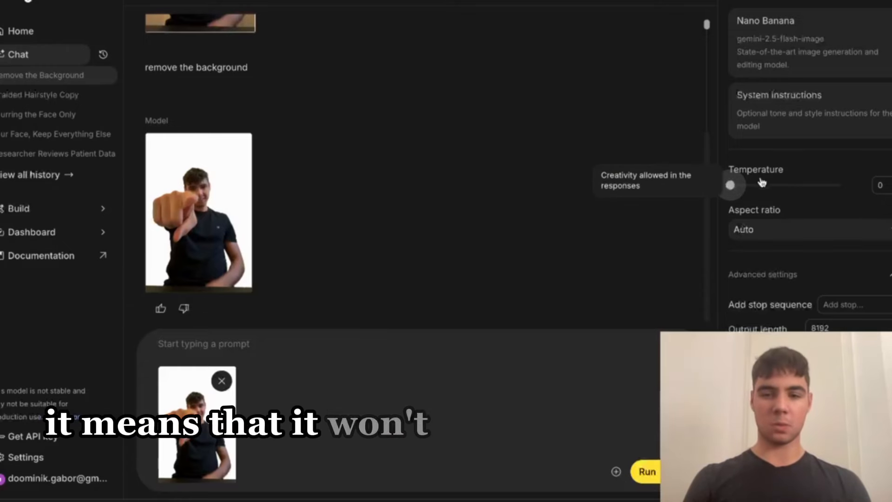
drag(759, 185, 838, 185)
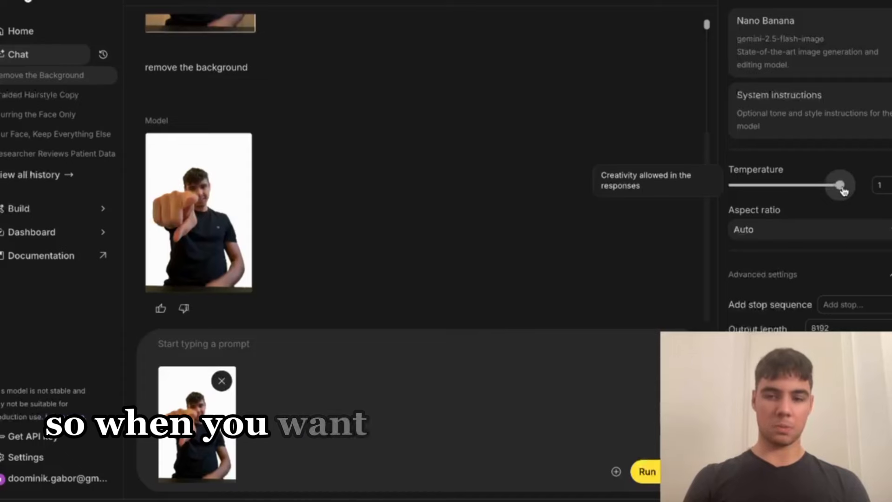
drag(842, 186, 703, 203)
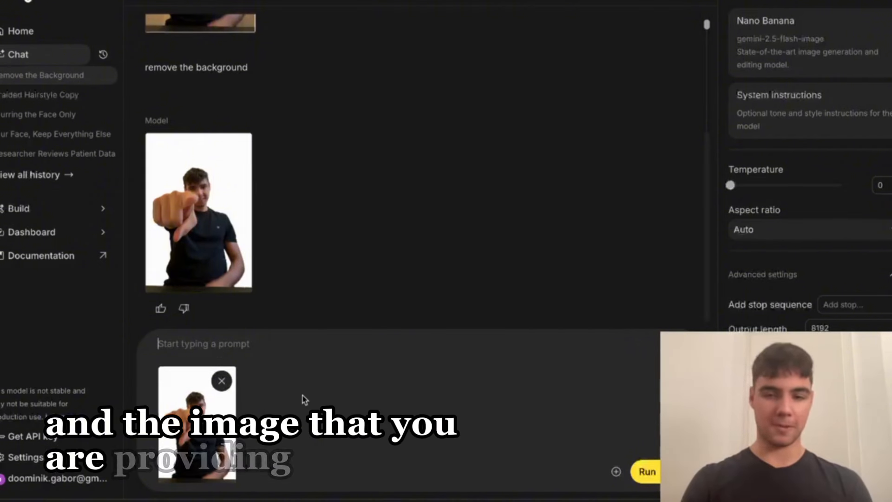
Try the 9:16 and 16:9 aspect ratios for the generated images.
click(797, 230)
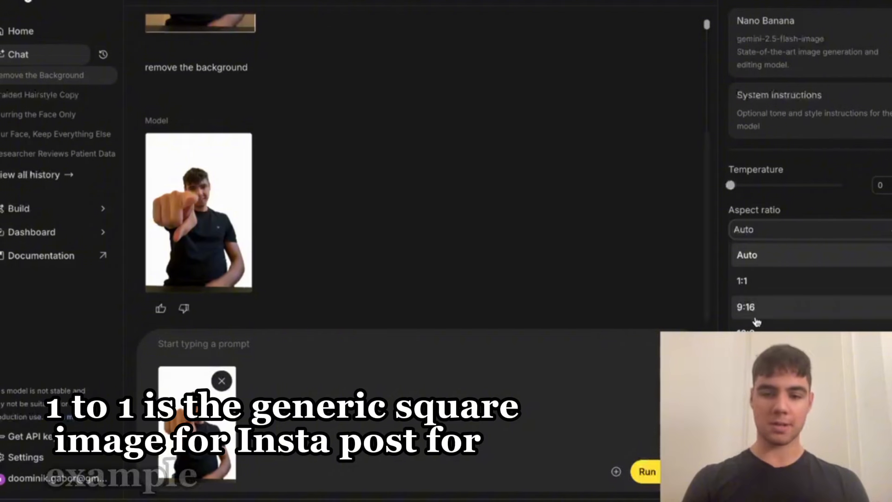
click(789, 309)
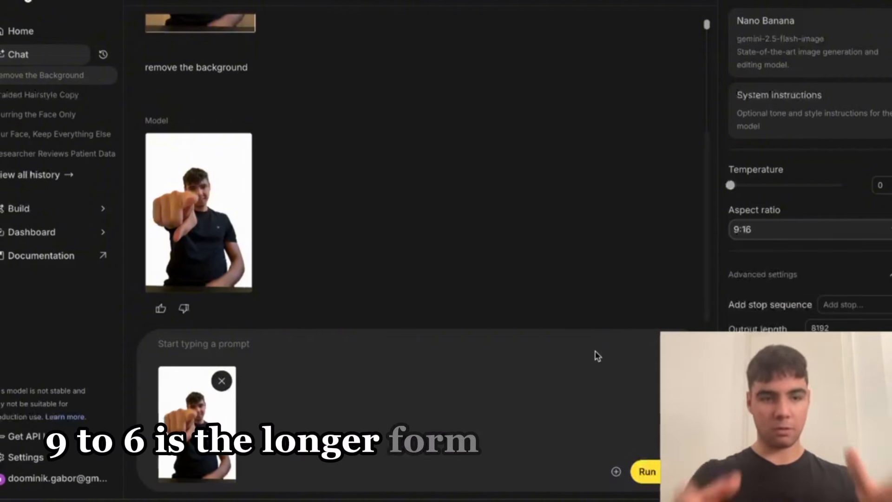
click(834, 238)
click(786, 336)
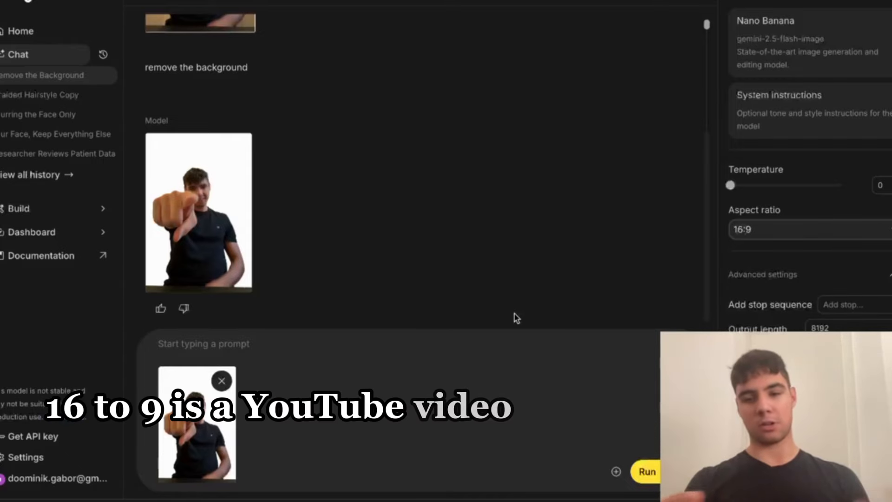
Set the aspect ratio of the generated images to 21:9.
click(773, 235)
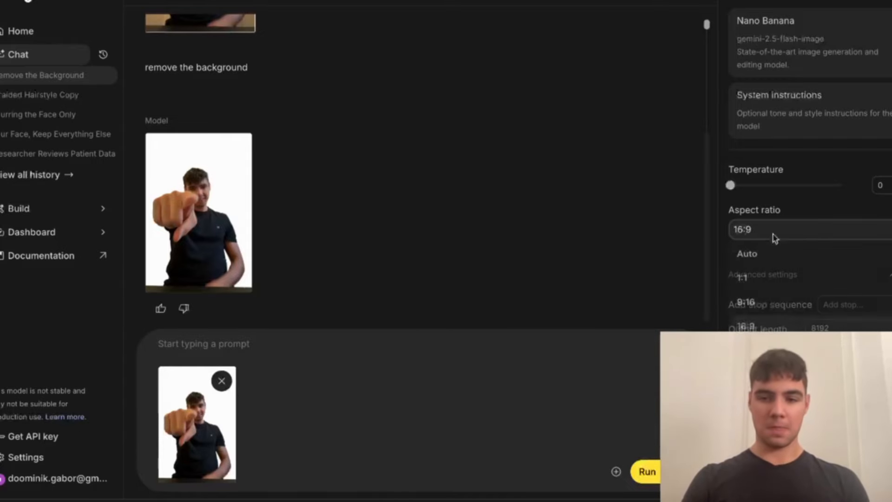
scroll(758, 316, down, 2)
scroll(758, 322, down, 1)
click(758, 404)
click(773, 230)
scroll(785, 321, up, 3)
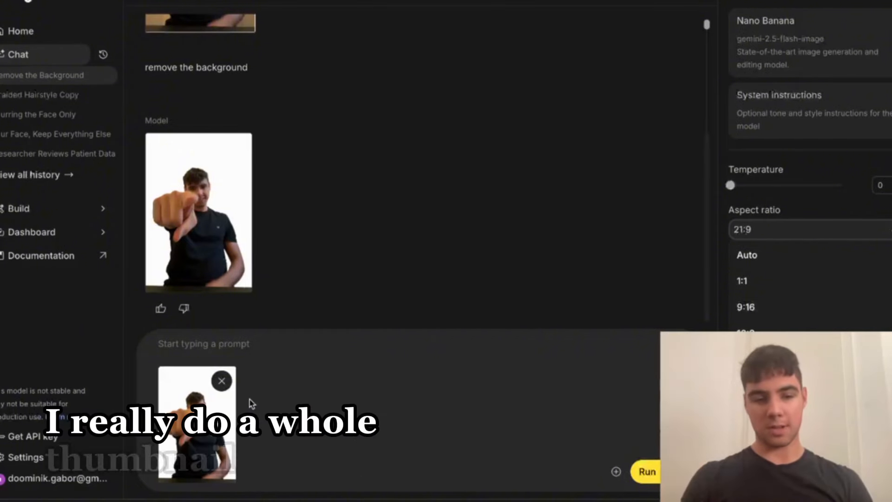
click(288, 347)
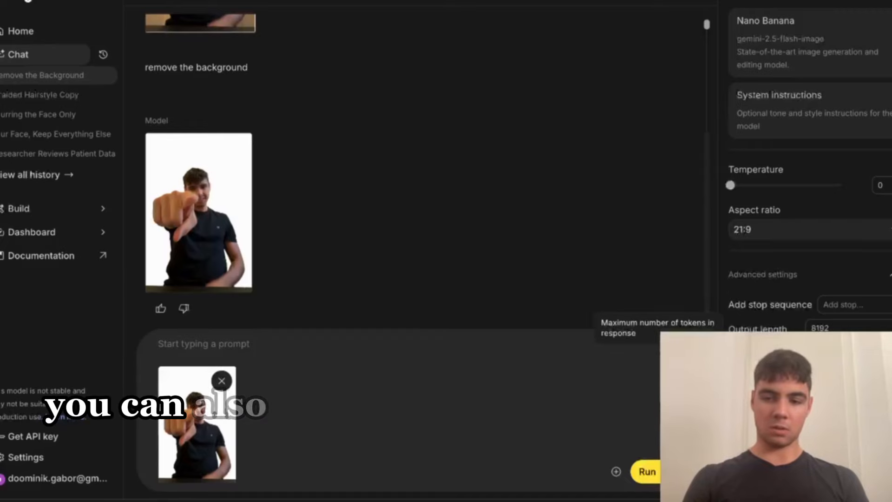
Collapse the advanced settings section of the run settings.
drag(838, 327, 809, 327)
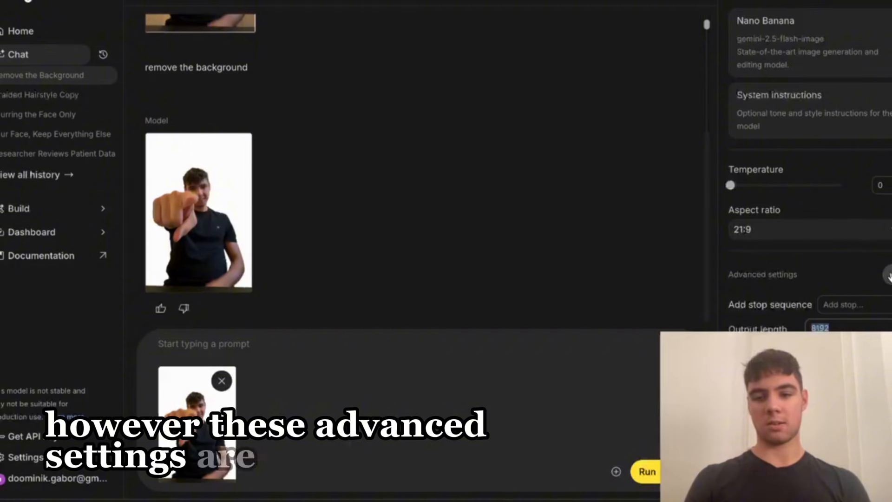
click(888, 277)
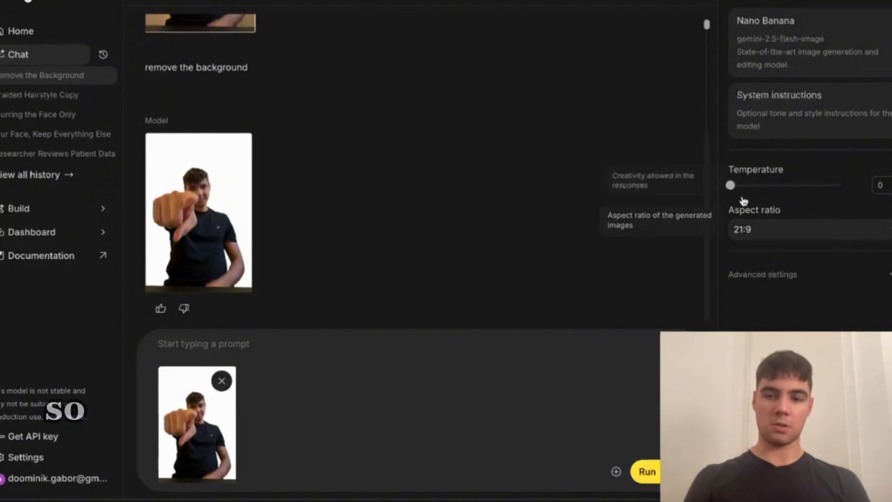
drag(731, 185, 671, 215)
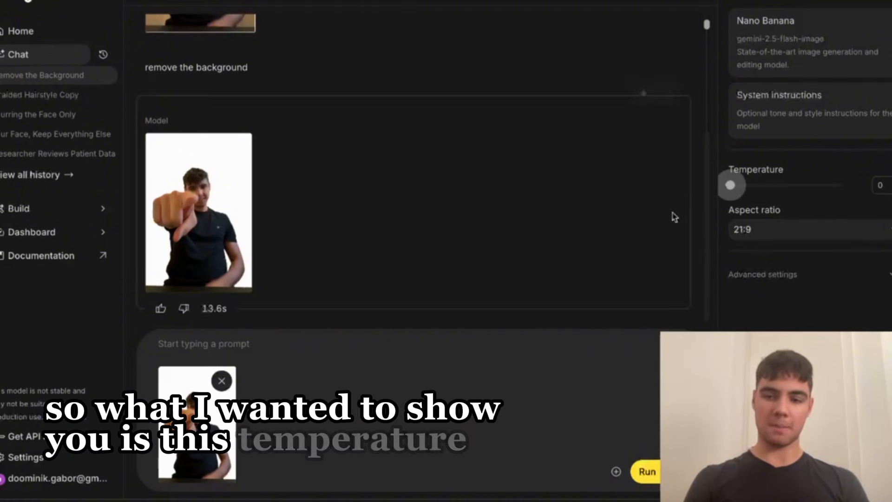
click(764, 229)
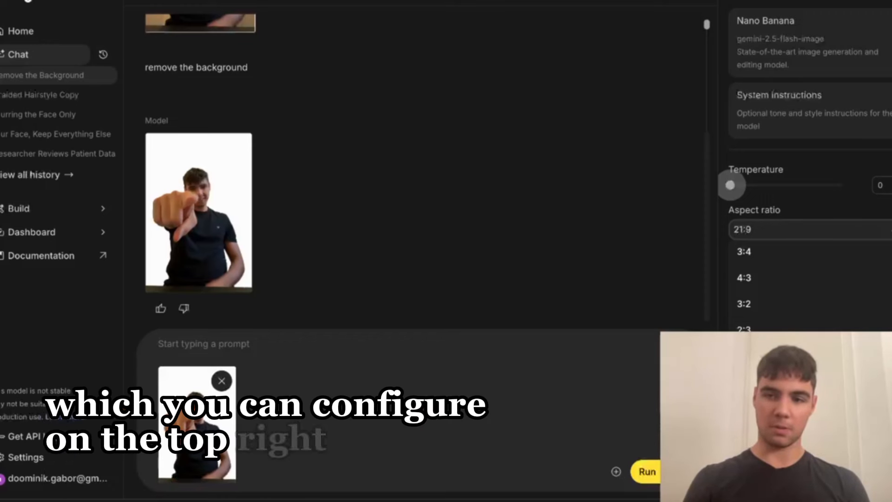
click(890, 2)
click(889, 2)
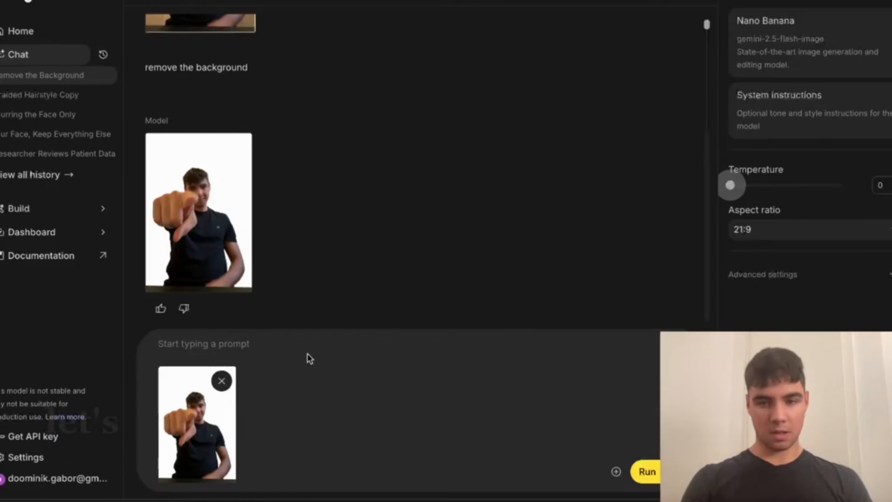
Run the prompt "put me on a beach sipping a cocktail" with the attached background-free image.
text(put me on a beach sipping a cocktail)
click(648, 471)
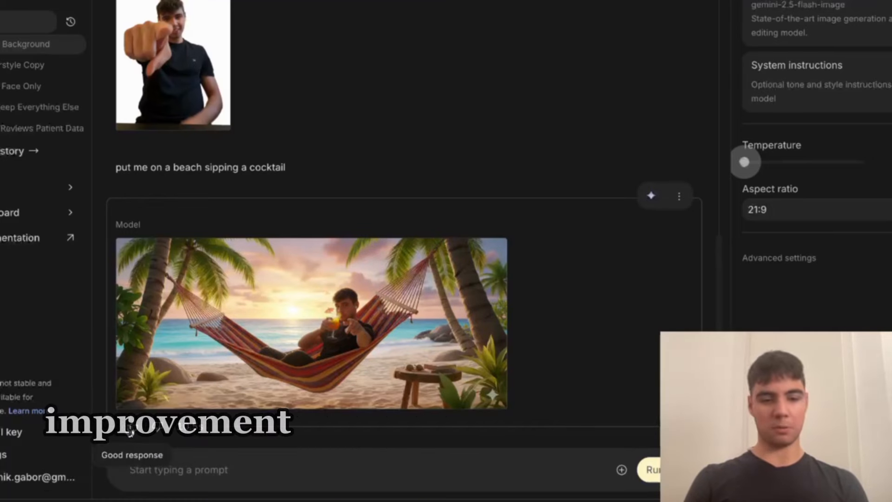
Examine the generated beach image and the watermark in its corner.
mouse_move(458, 406)
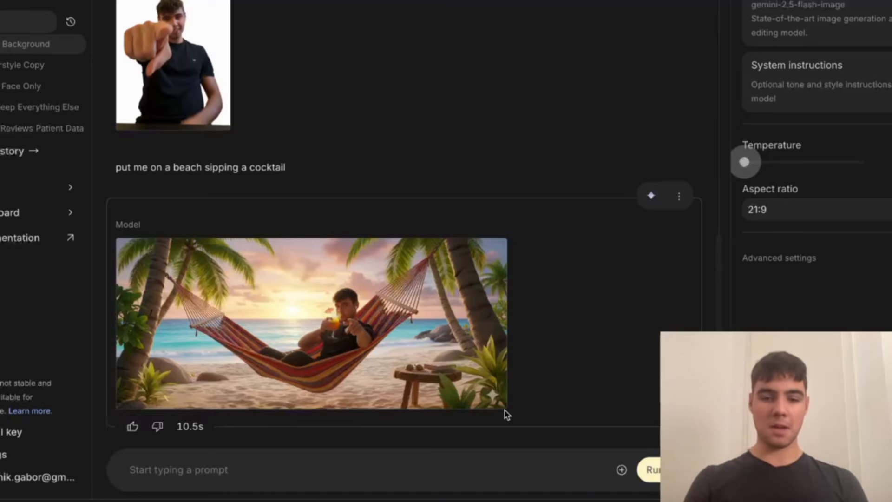
mouse_move(492, 392)
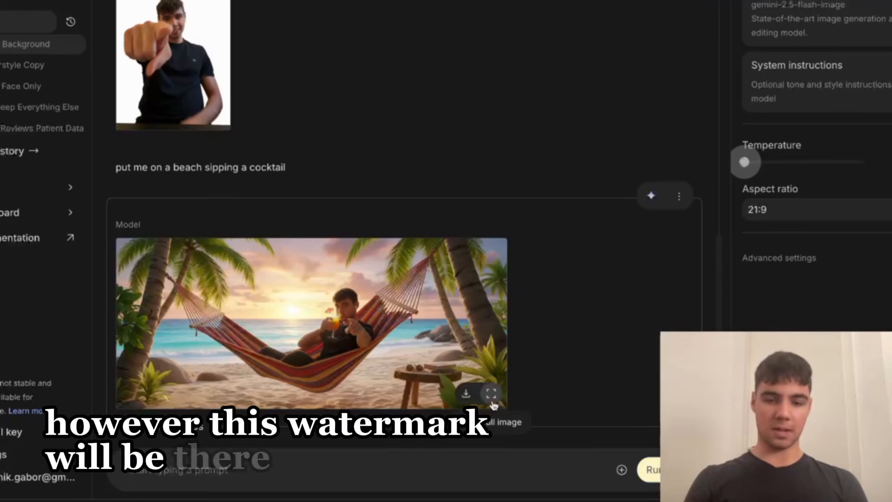
double_click(438, 381)
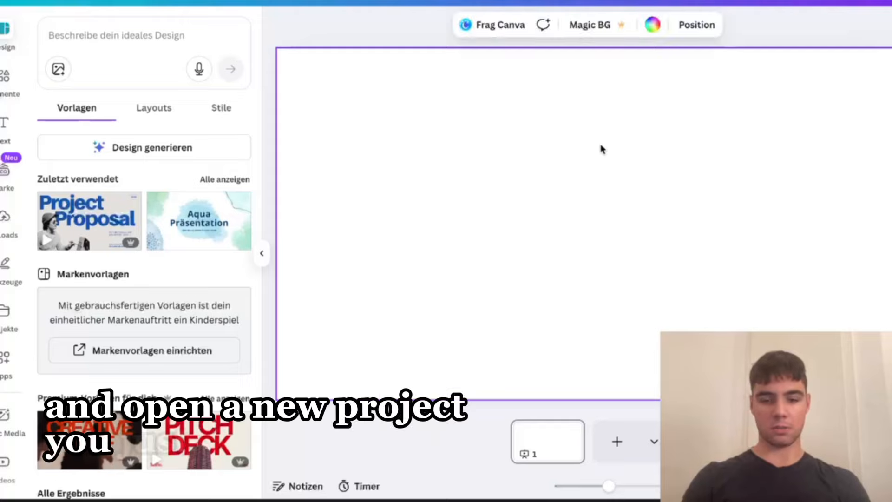
Switch to a blank Canva design, paste the generated beach image, and enlarge and reposition it to fill the whole page.
key(ctrl+v)
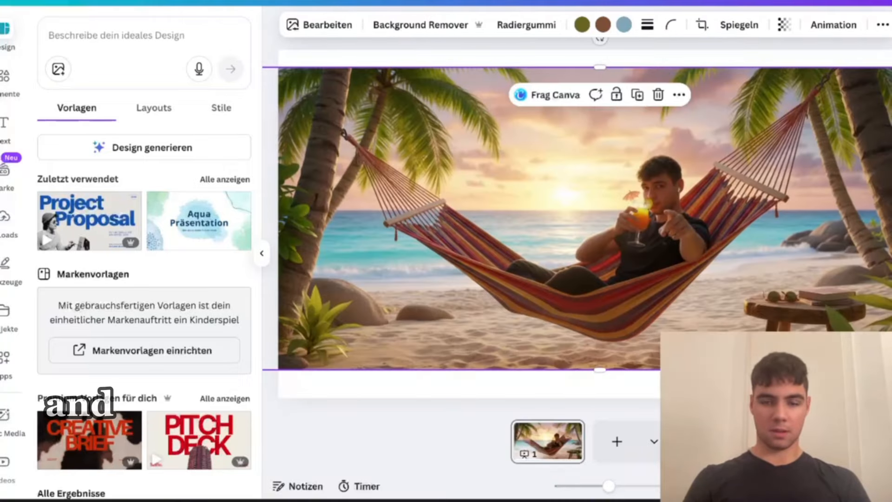
drag(498, 261, 529, 239)
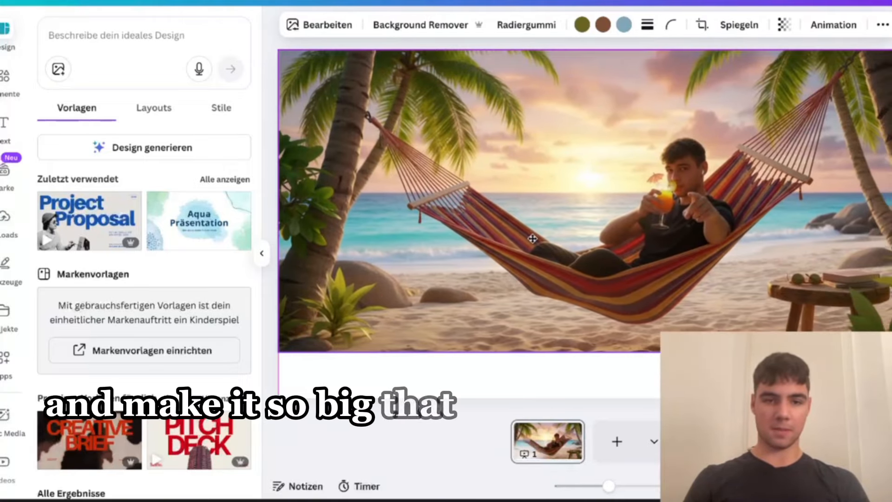
drag(279, 352, 262, 398)
drag(635, 249, 651, 248)
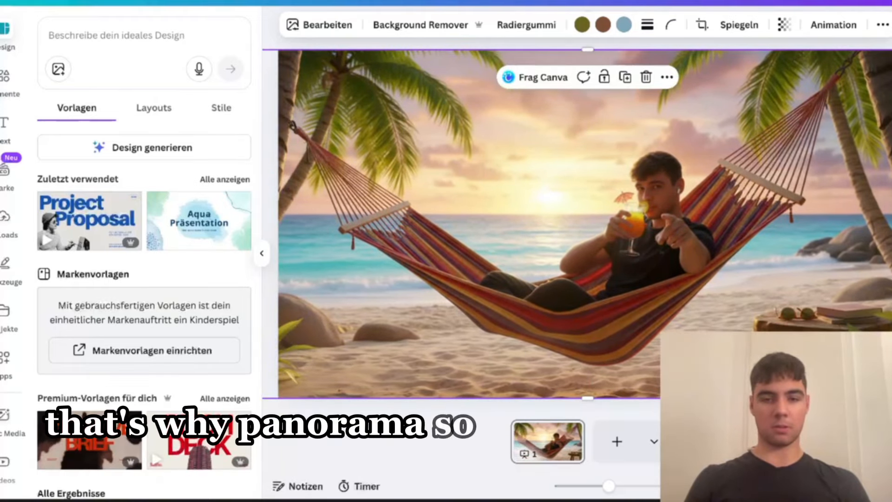